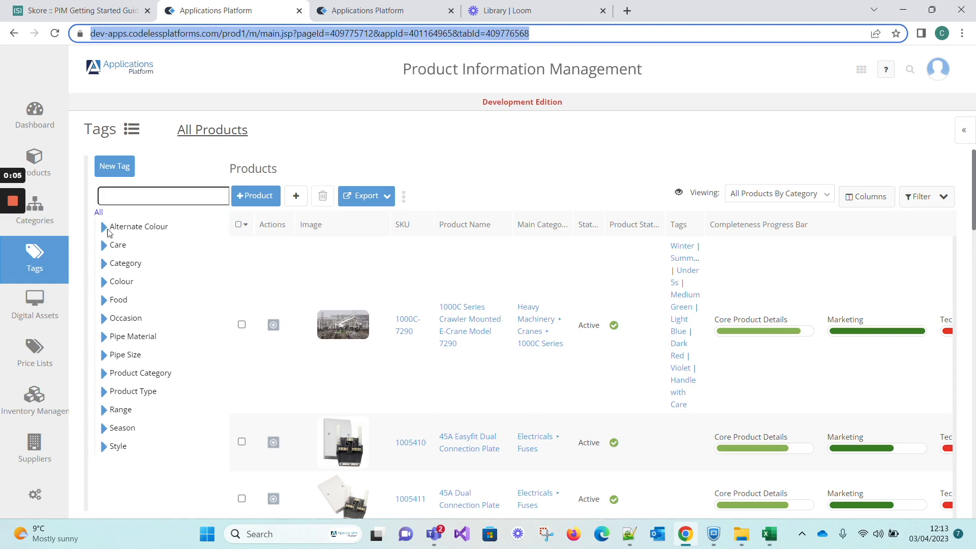
Expand the Alternate Colour tag bucket and review the Import Tags to Tag List via a File guide.
click(107, 230)
click(105, 229)
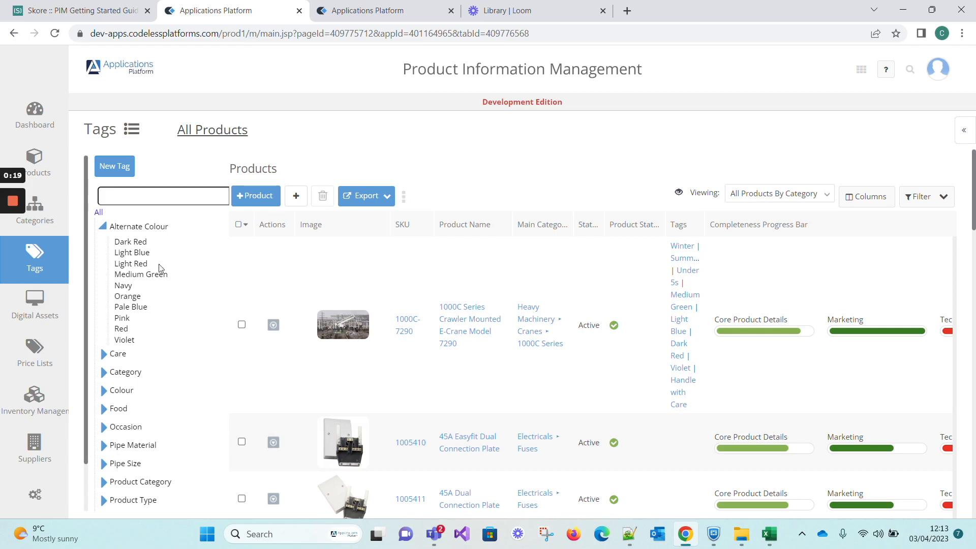
click(113, 13)
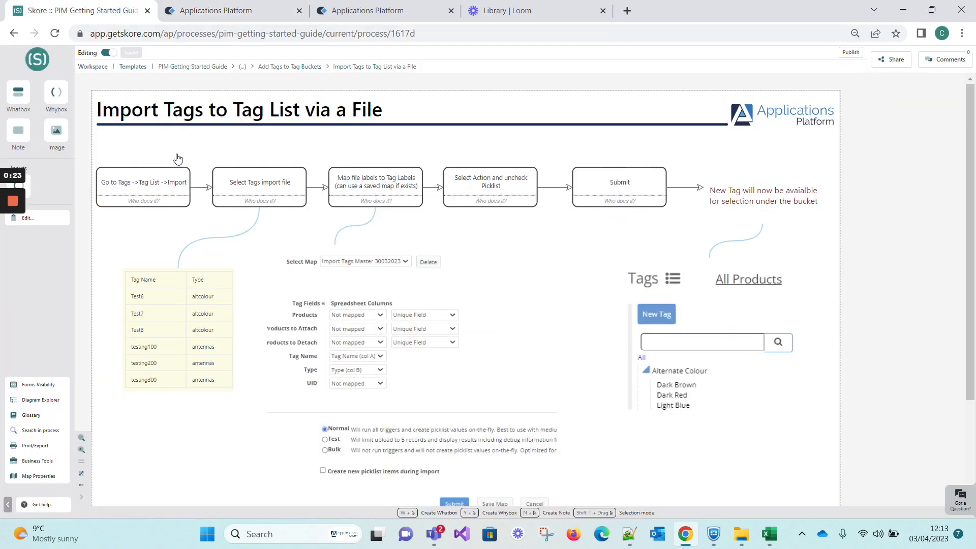
click(145, 191)
click(239, 12)
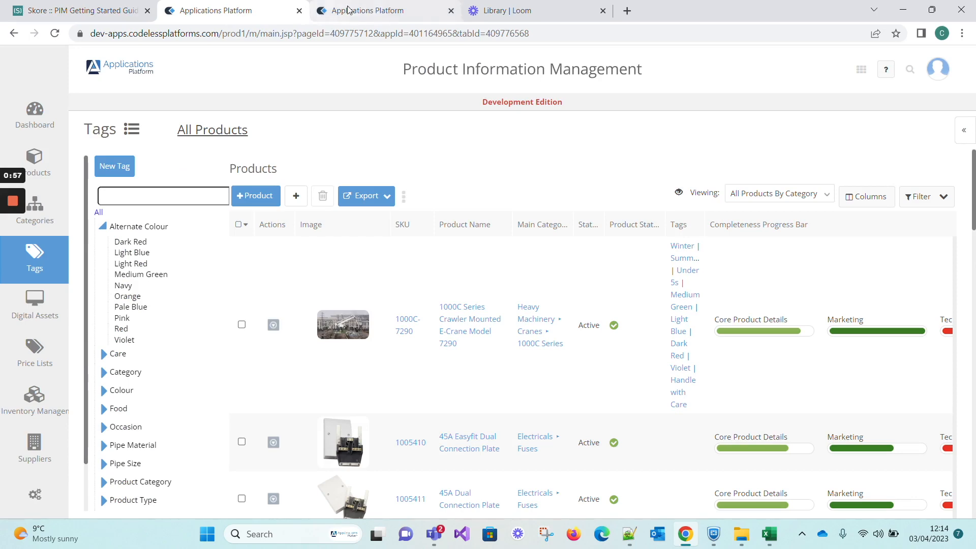
Switch to Excel and examine the Tag Name and Type columns of the tags import workbook, including the altcolour and antennas rows.
click(769, 540)
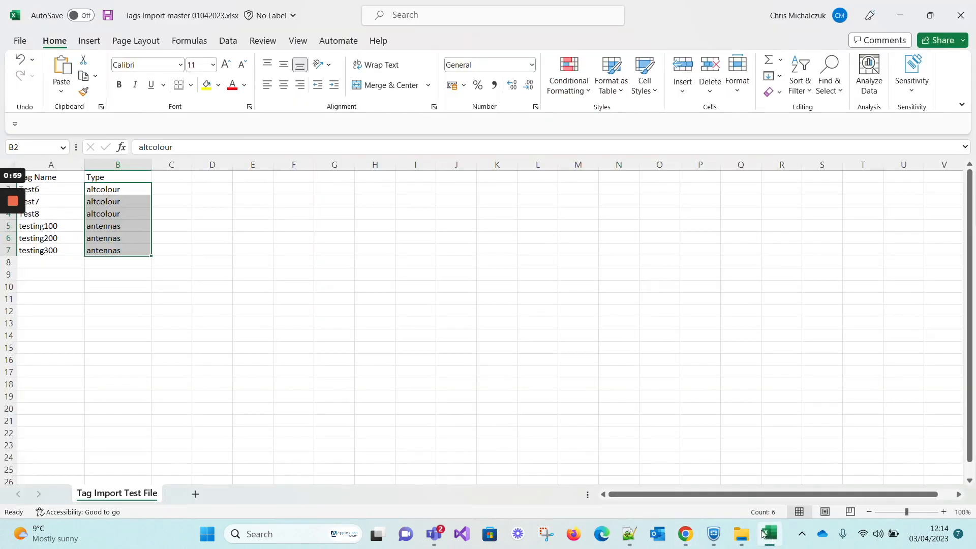
click(117, 311)
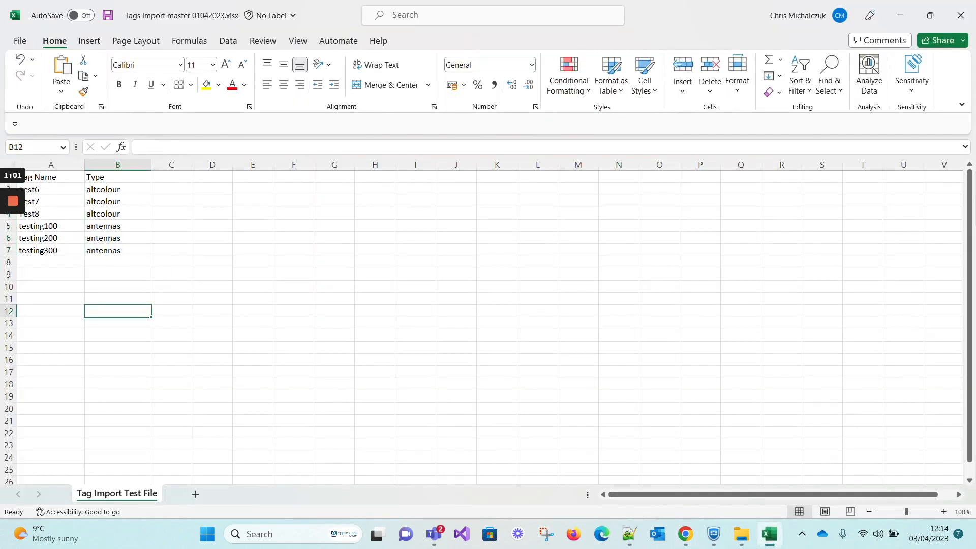
drag(50, 190, 51, 250)
click(51, 178)
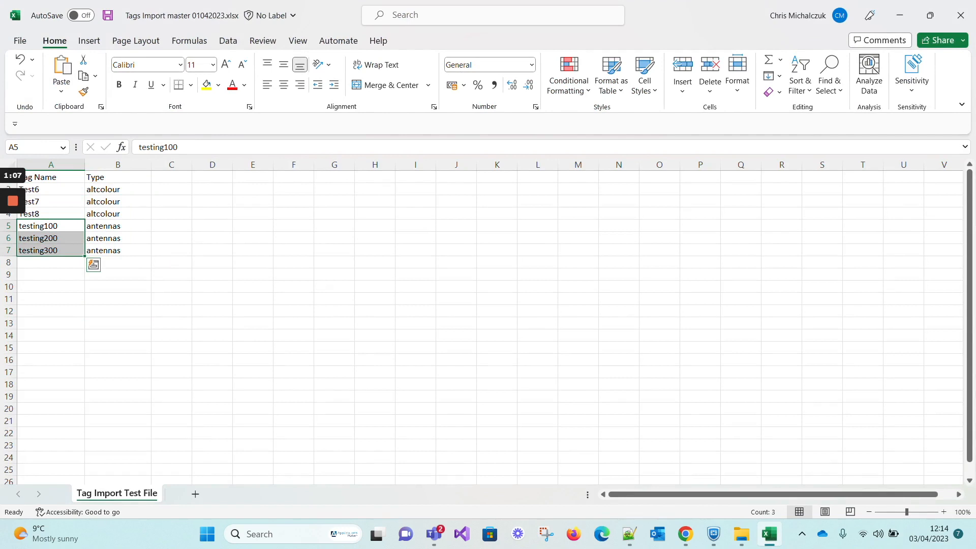
click(118, 177)
drag(118, 190, 118, 214)
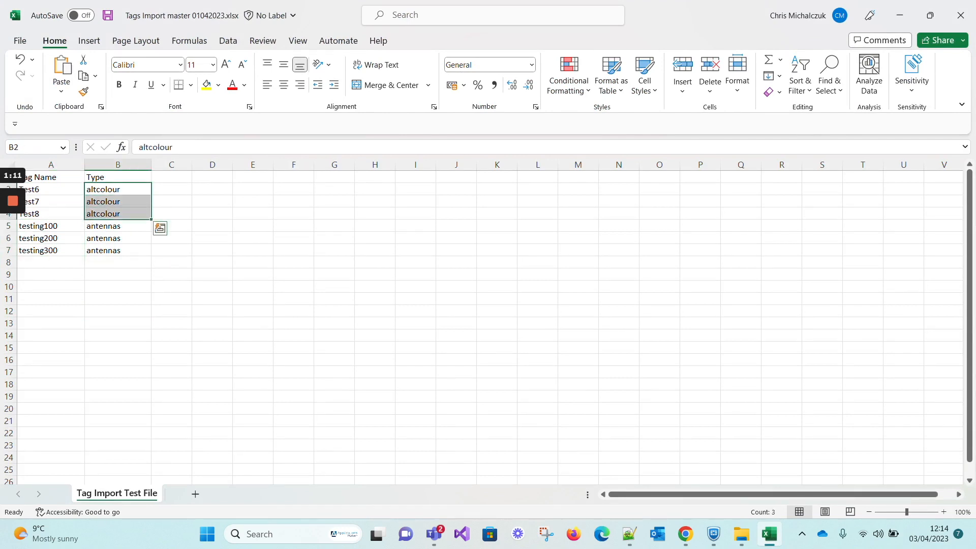
click(118, 227)
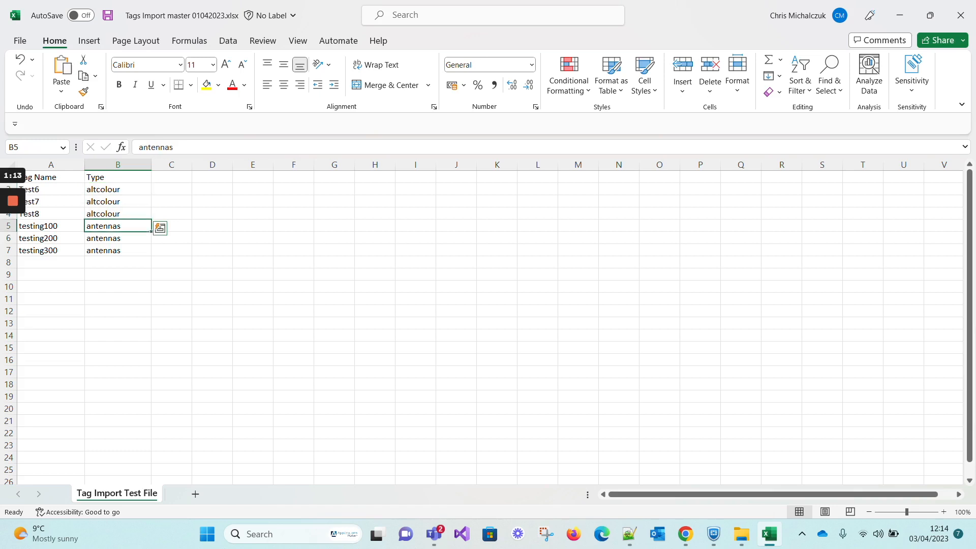
drag(118, 227, 118, 250)
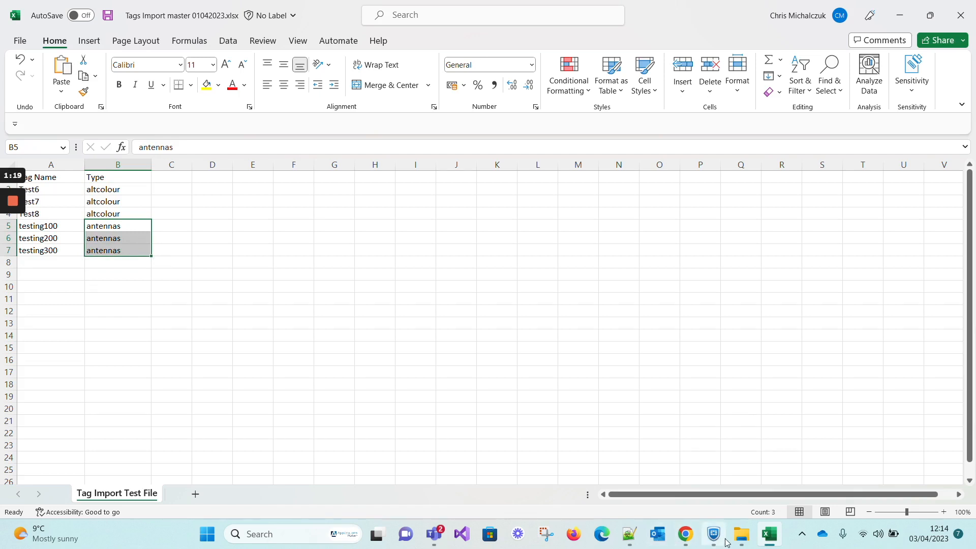
Switch back to Chrome and examine the Tag object's Type picklist, comparing the Alternate Colour and Antennas labels with their integration codes.
mouse_move(767, 542)
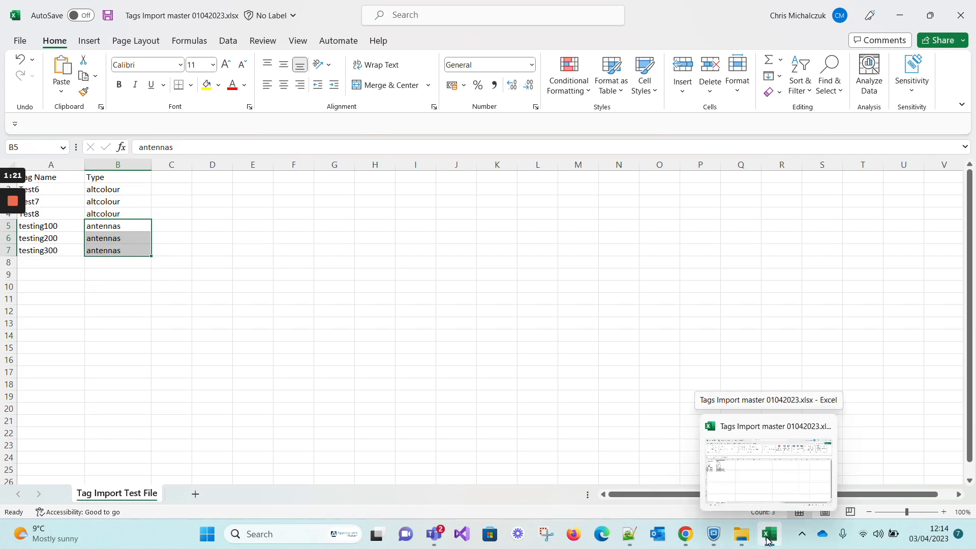
click(686, 534)
click(414, 15)
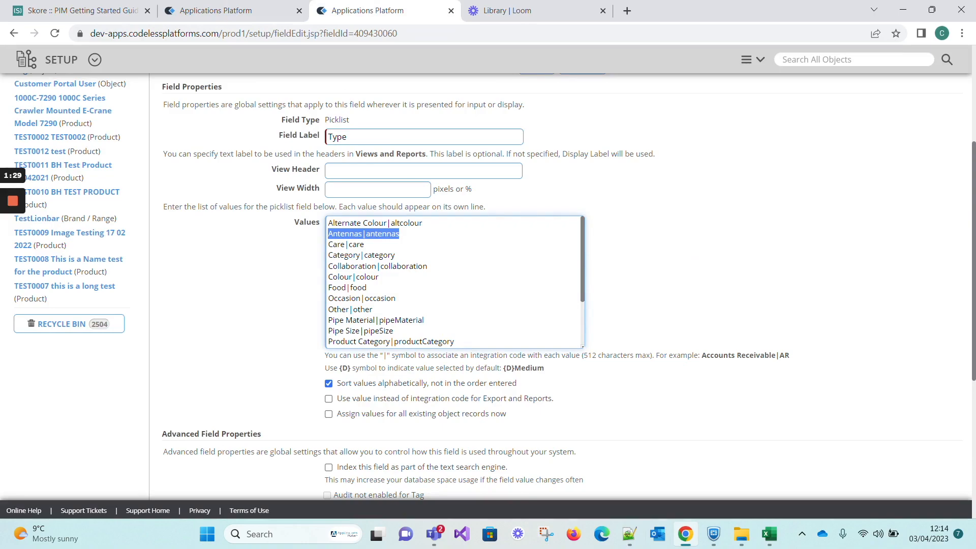
scroll(288, 199, up, 3)
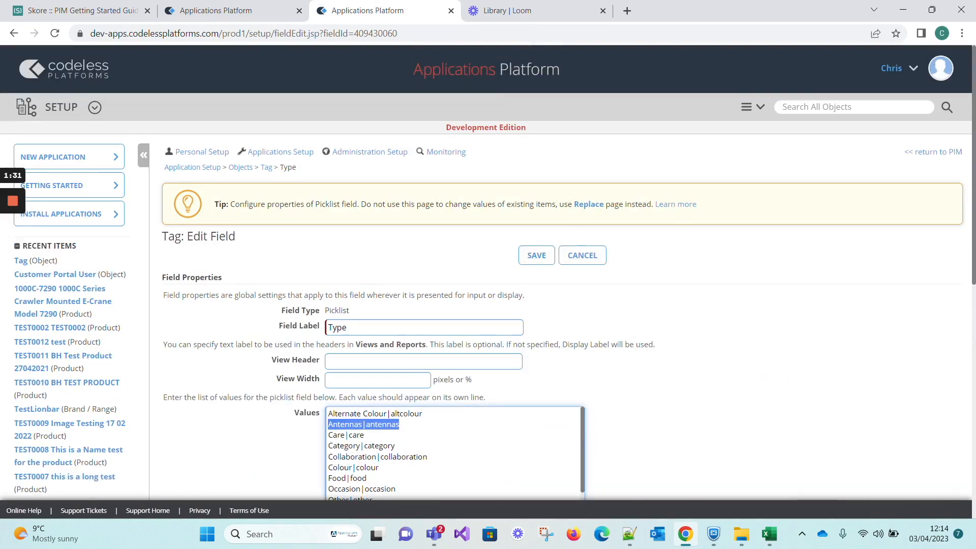
scroll(288, 210, down, 3)
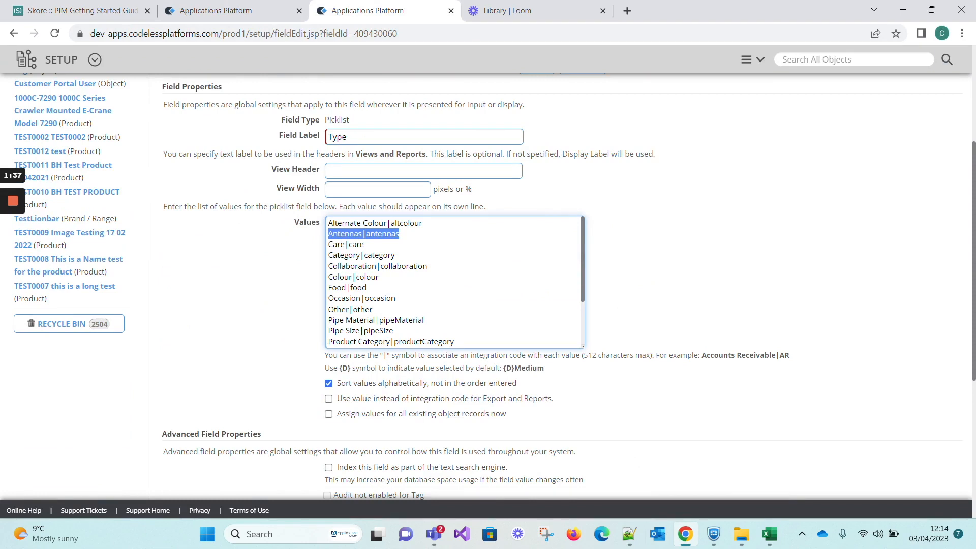
drag(387, 223, 325, 223)
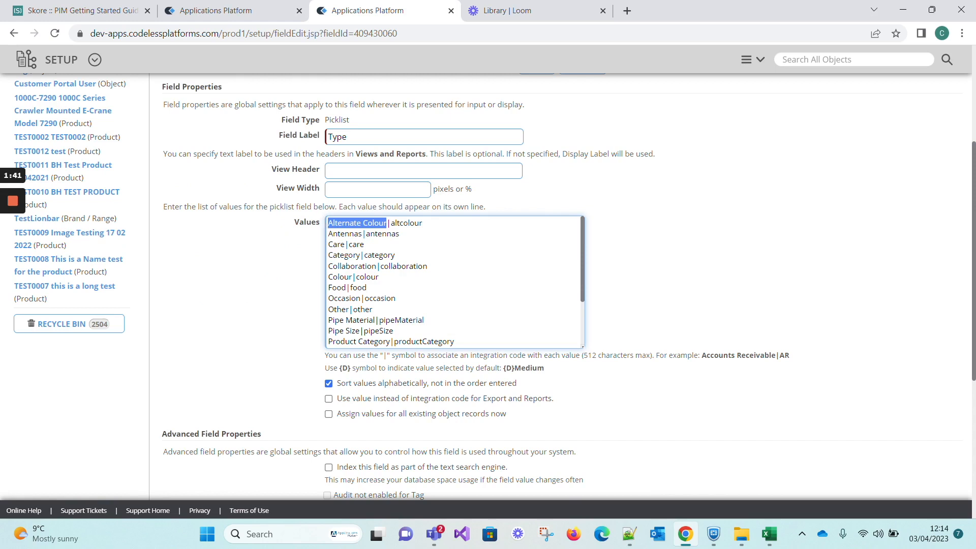
drag(391, 223, 420, 223)
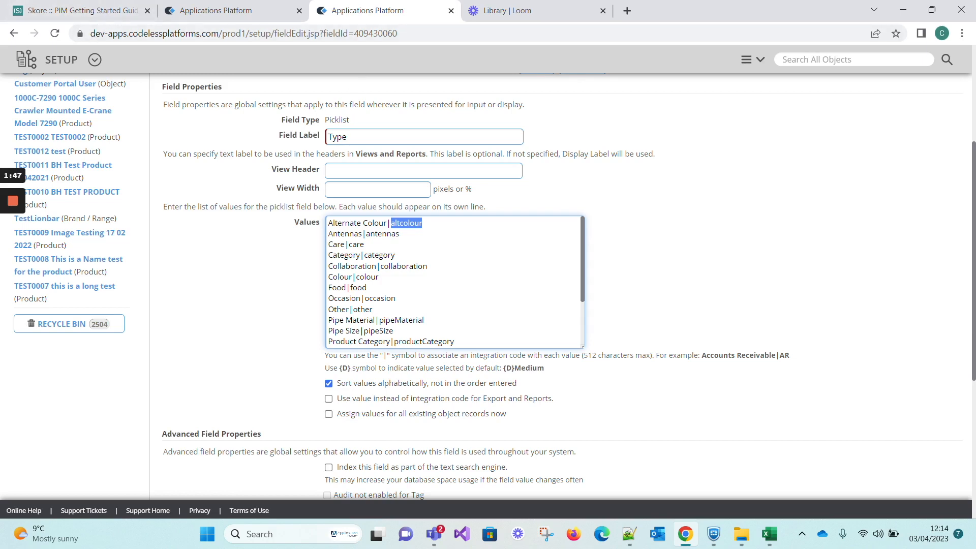
click(378, 233)
drag(395, 224, 422, 223)
drag(366, 233, 311, 235)
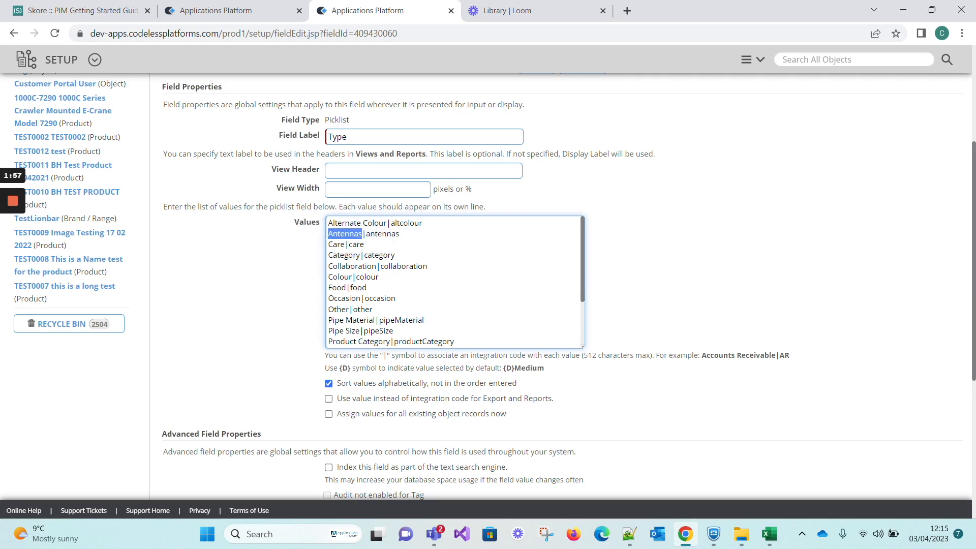
drag(390, 223, 423, 223)
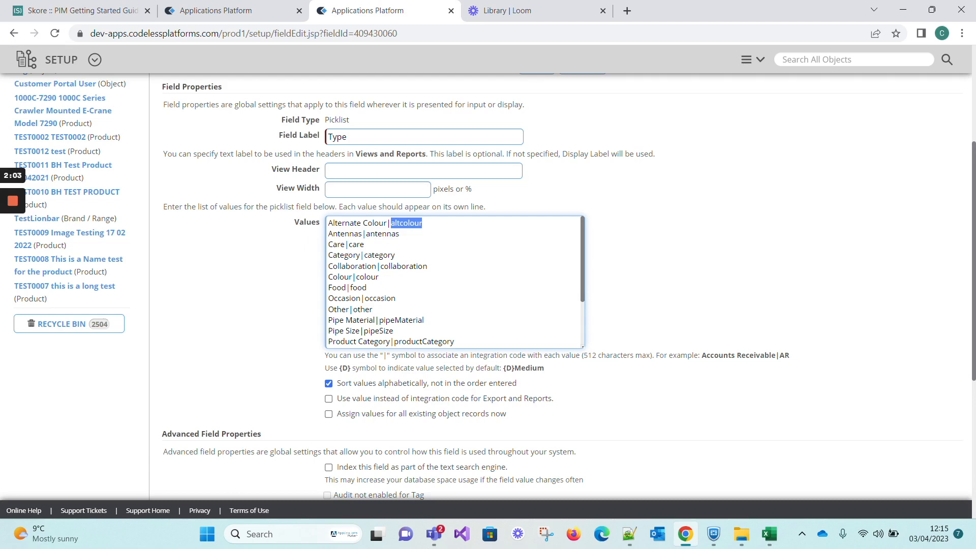
Return to Product Information Management and open the Tags List.
click(259, 14)
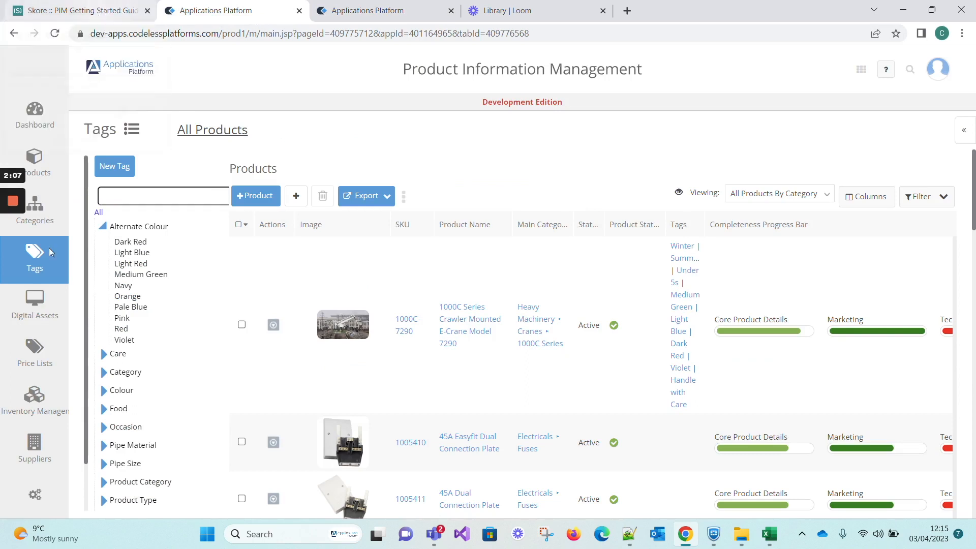
mouse_move(48, 259)
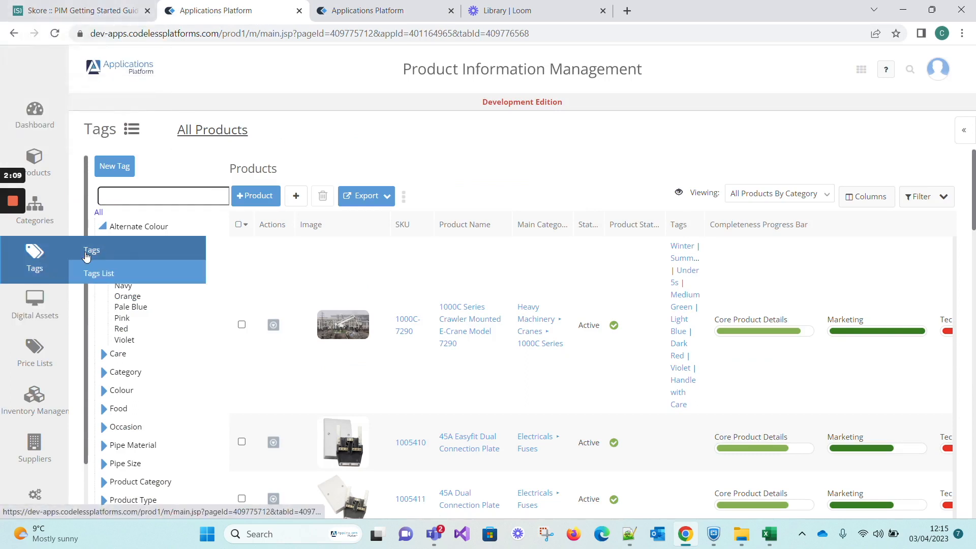
click(102, 275)
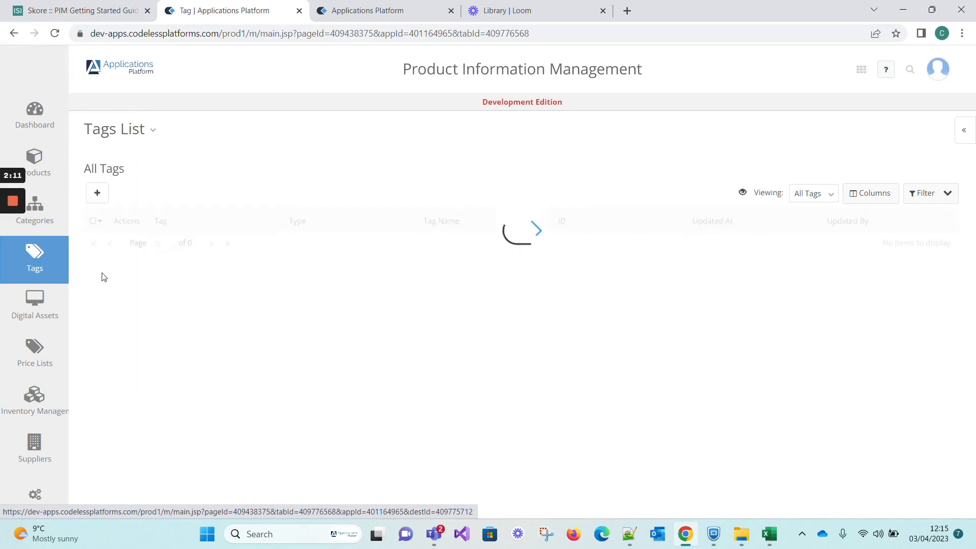
mouse_move(53, 280)
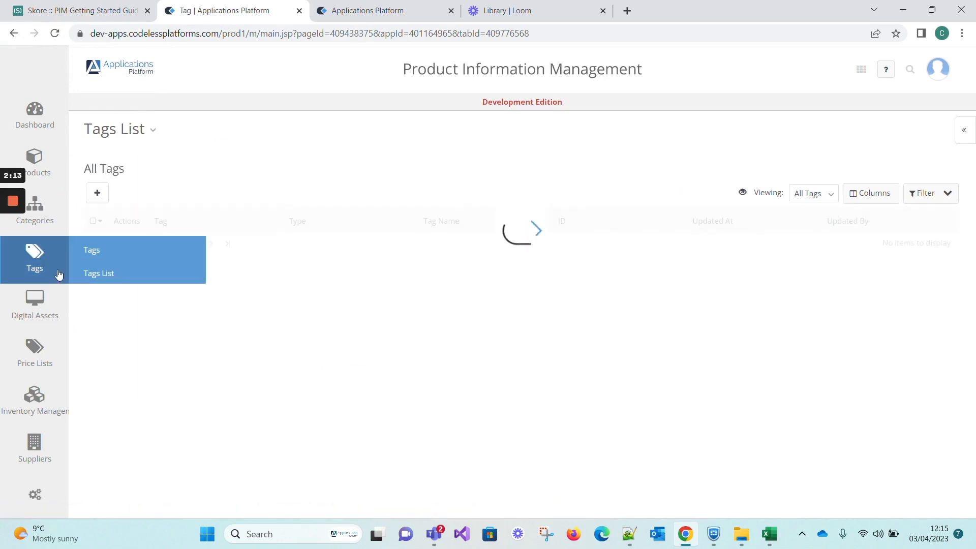
Switch to Excel and close the tags import workbook, saving its changes.
click(769, 533)
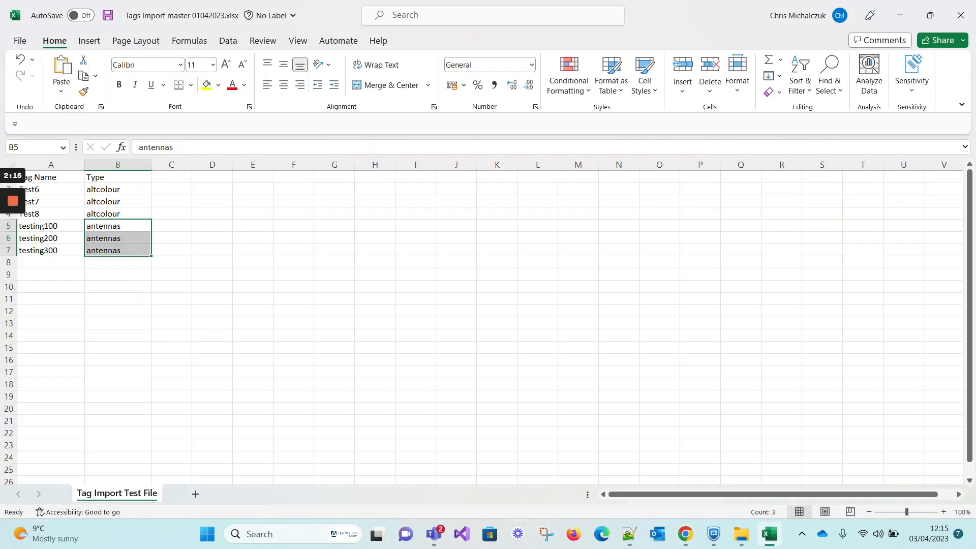
click(961, 15)
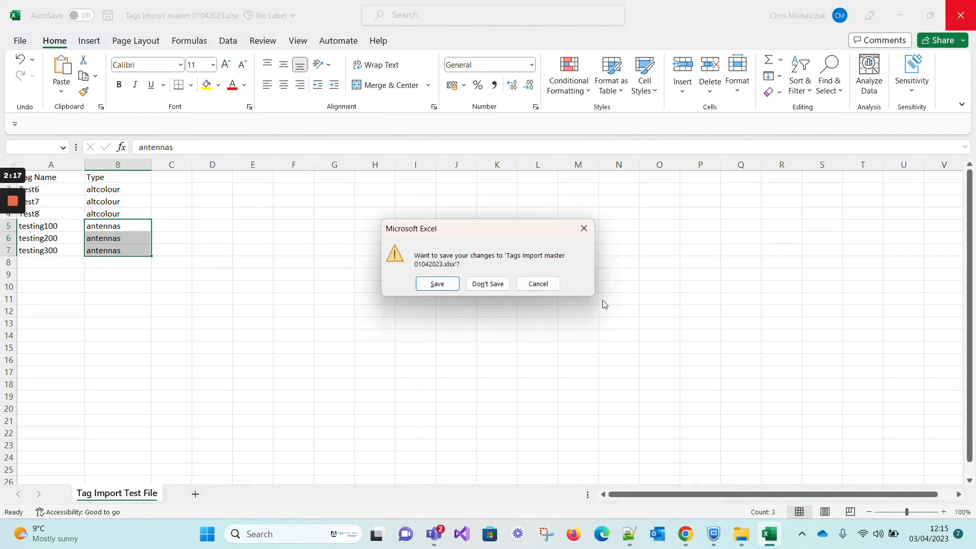
click(451, 286)
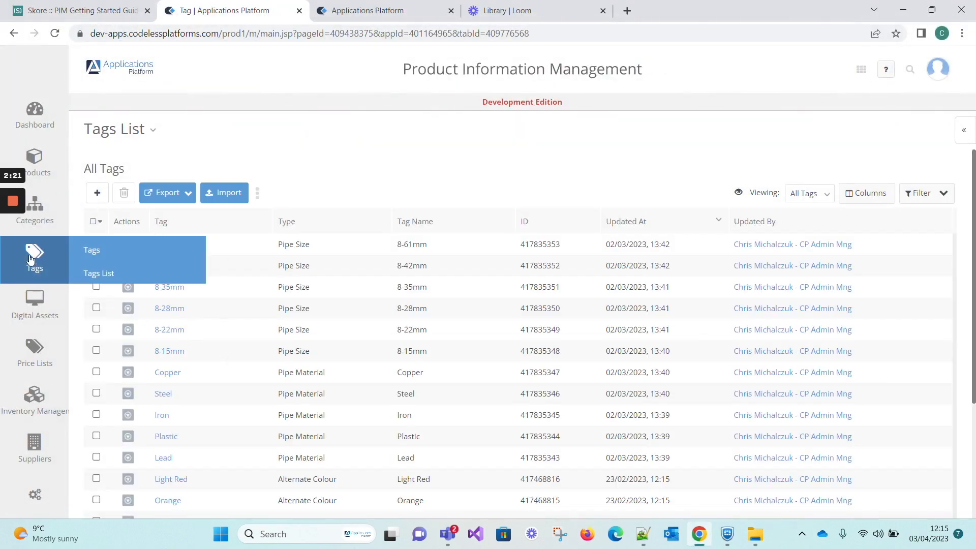
Start a tag import with Tags Import master 01042023.xlsx using the Create new records action, and proceed to field mapping.
click(227, 197)
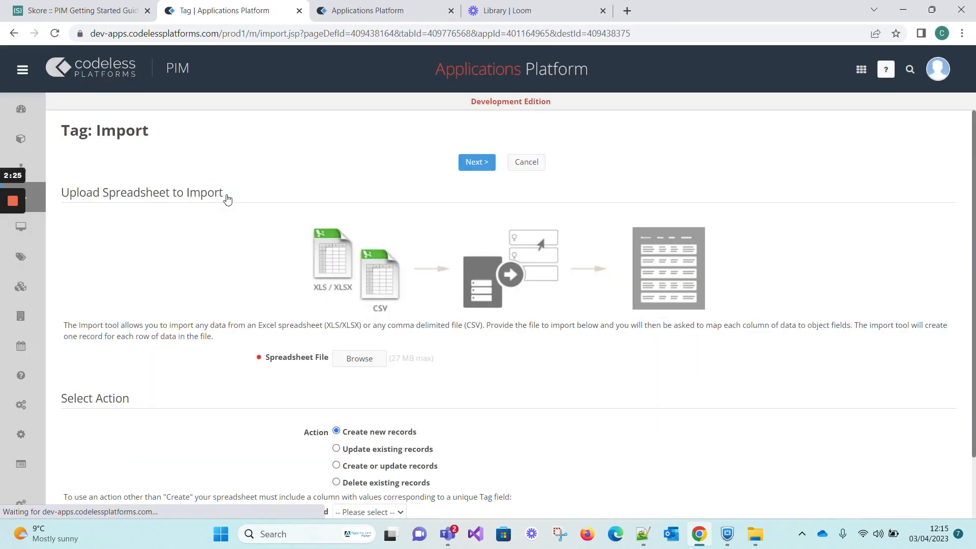
scroll(417, 376, down, 2)
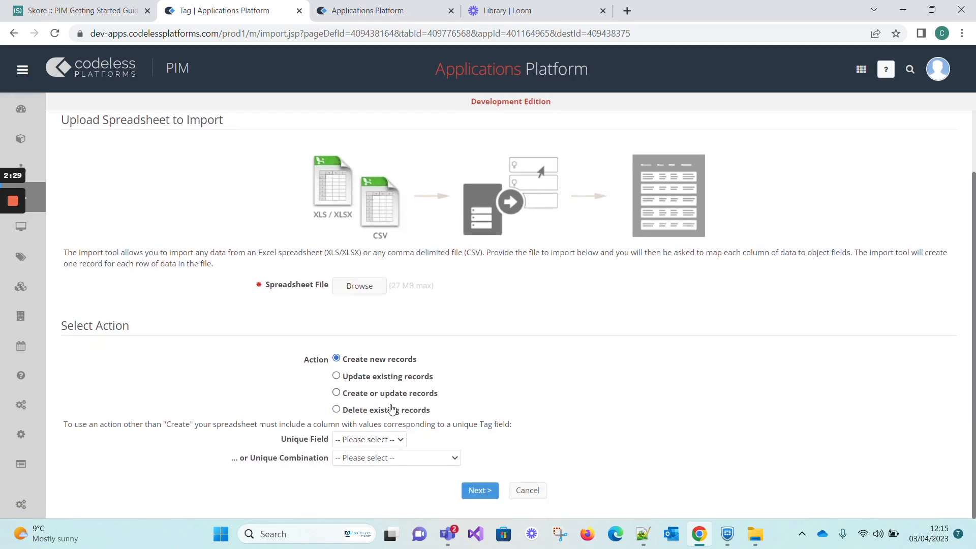
click(359, 286)
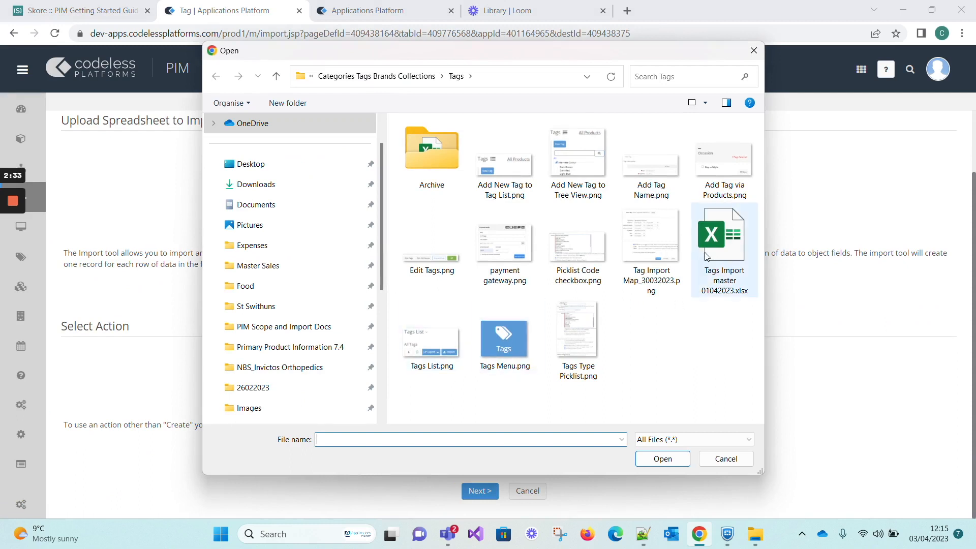
click(730, 227)
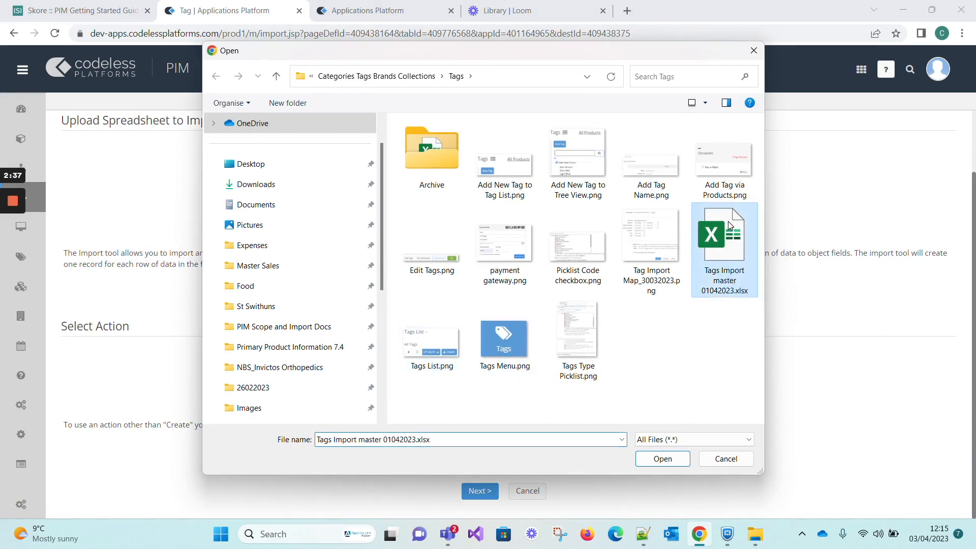
click(668, 460)
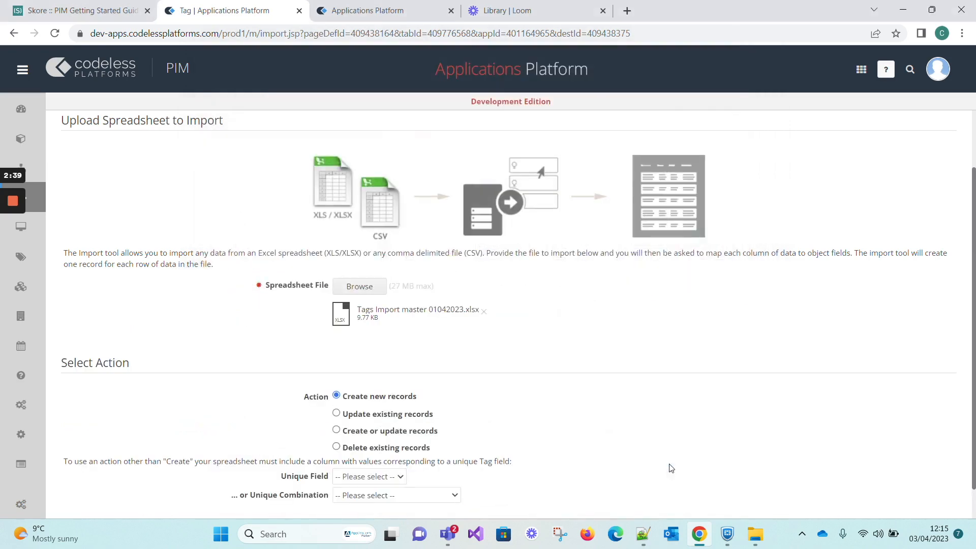
scroll(533, 355, down, 1)
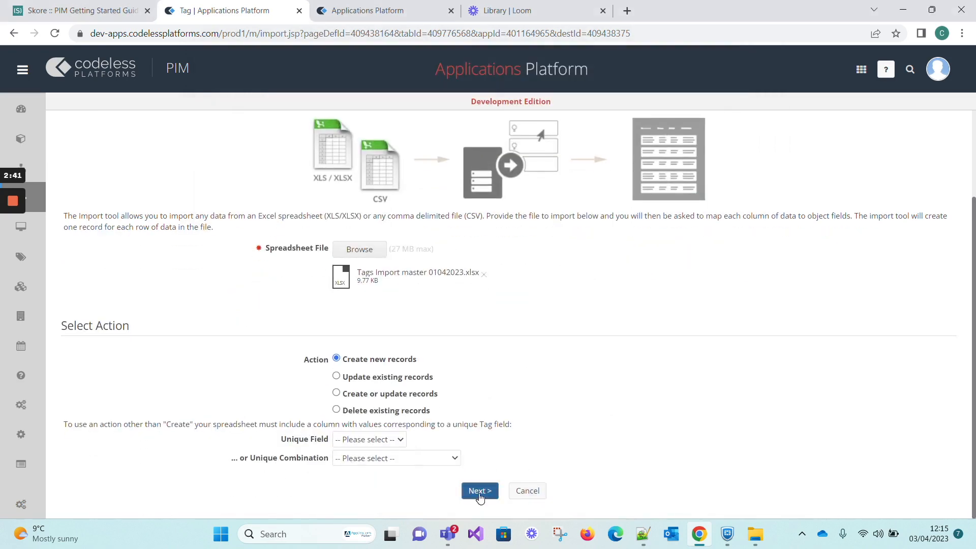
click(480, 491)
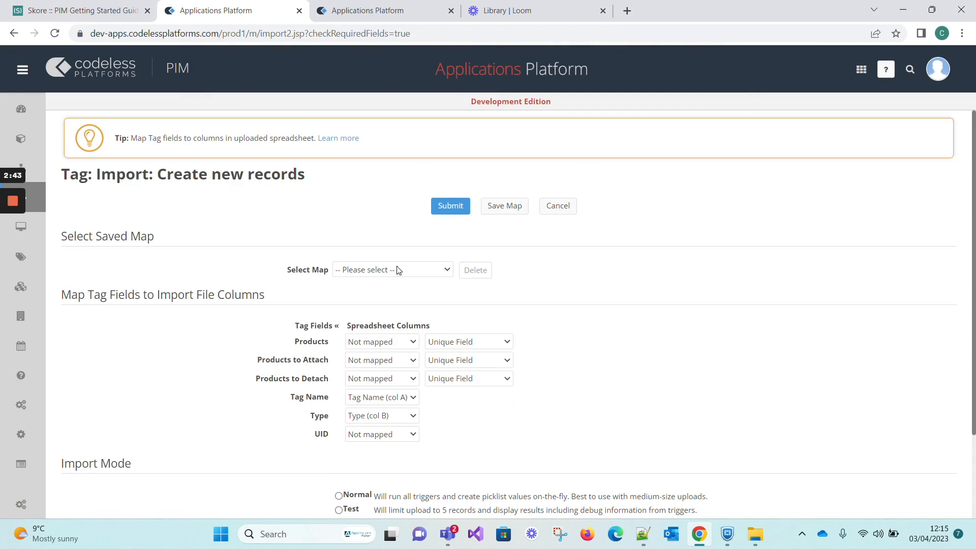
Check the Tag Name column mapping and apply the saved map Import Tags Master 30032023.
click(383, 398)
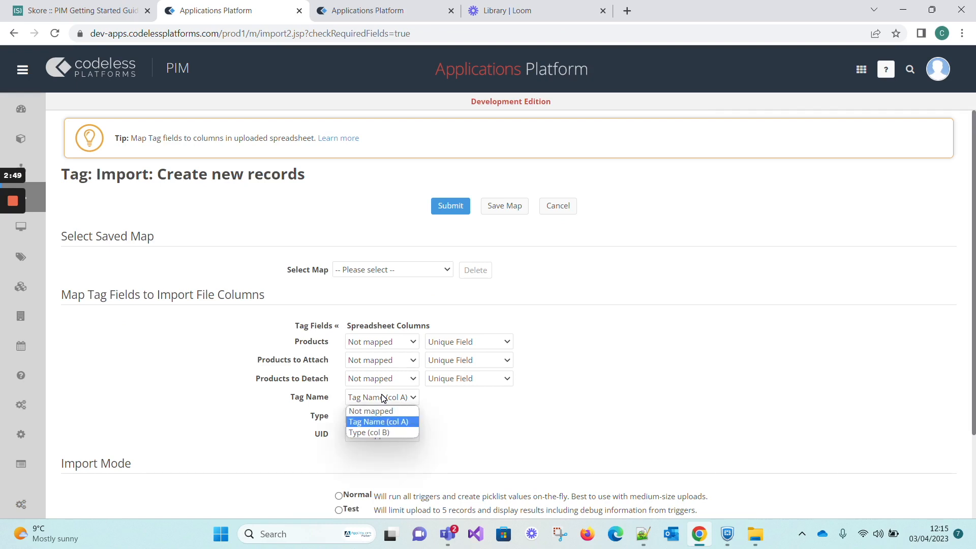
click(384, 399)
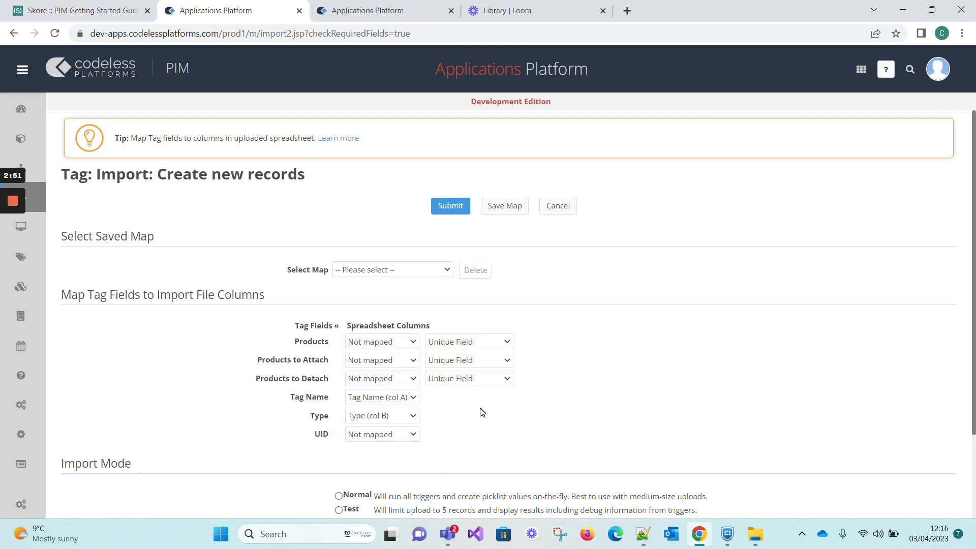
click(410, 270)
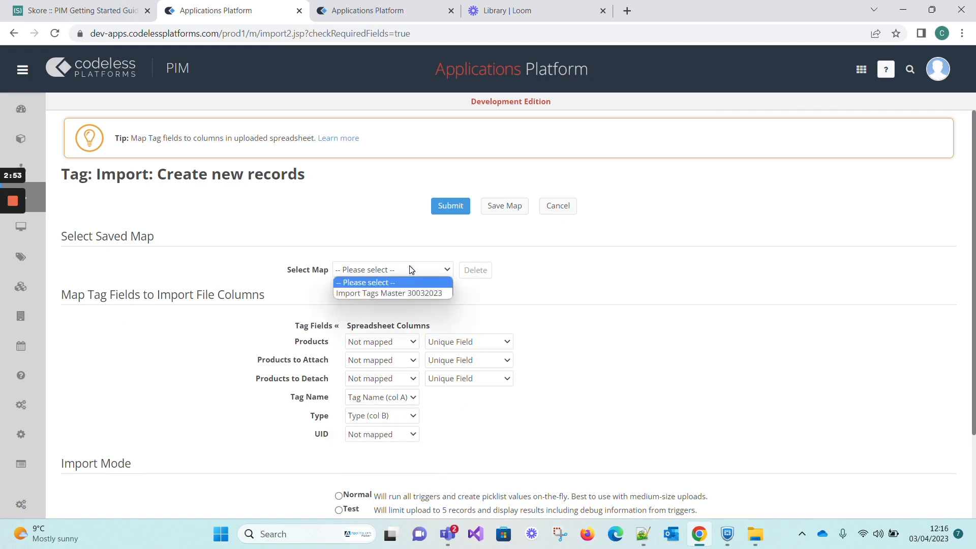
click(403, 294)
scroll(584, 324, down, 2)
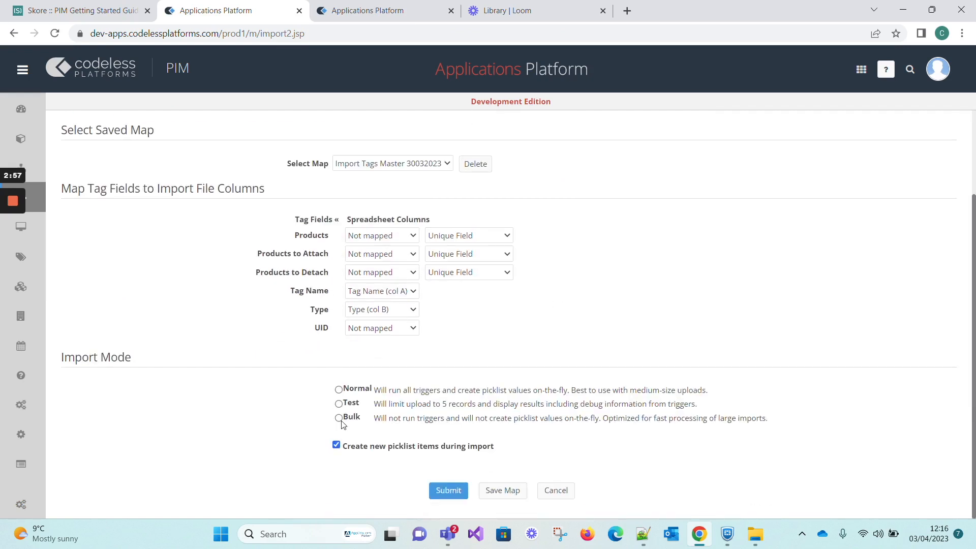
Run the tag import in Normal mode with creation of new picklist items turned off, and check the created records and errors.
click(339, 390)
click(336, 446)
click(458, 493)
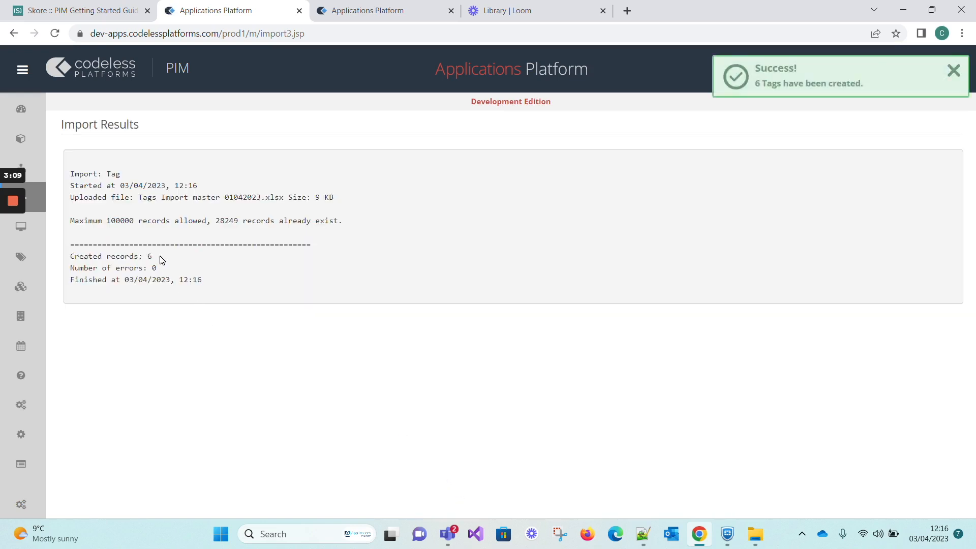
mouse_move(159, 257)
mouse_down()
mouse_move(23, 259)
mouse_move(159, 271)
mouse_up()
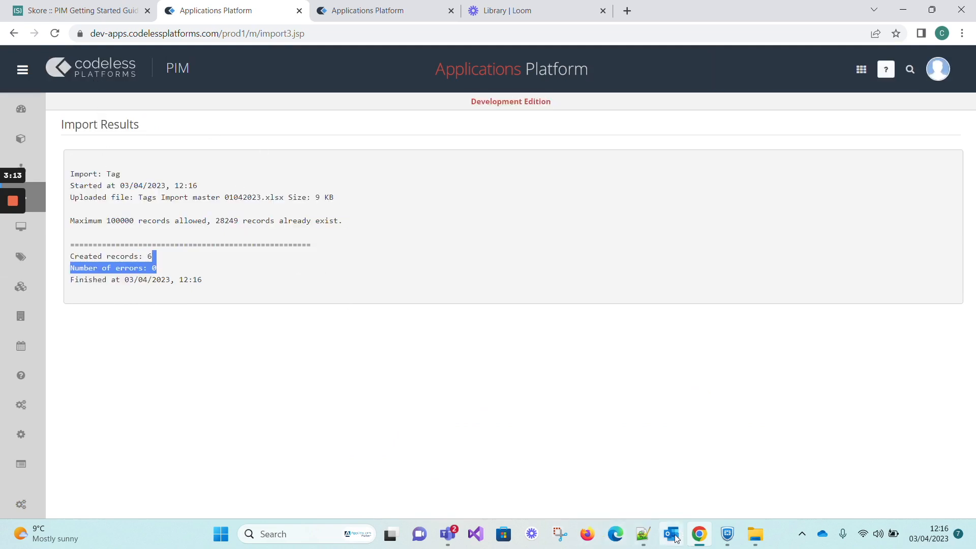
Open the Tags List and check the newly imported tags for Antennas and Alternate Colour.
mouse_move(48, 141)
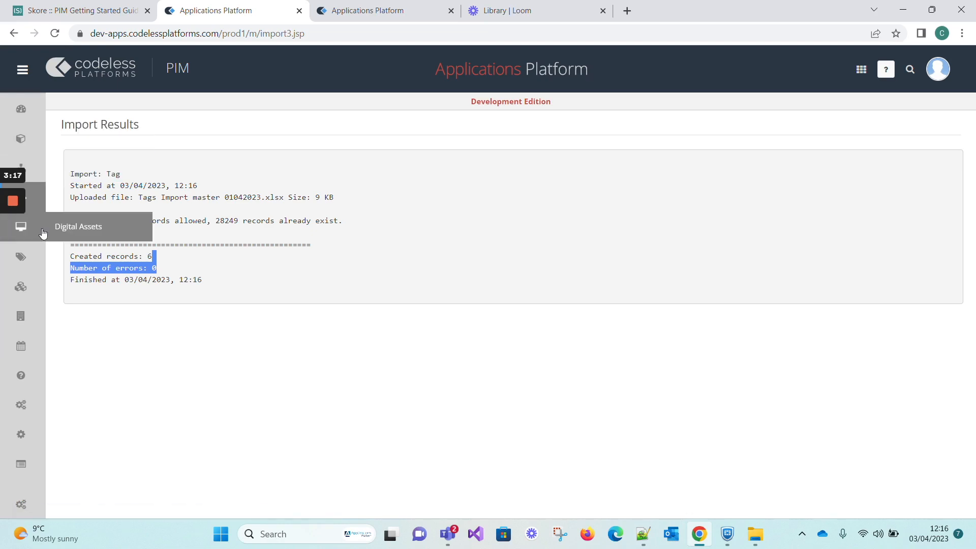
mouse_move(35, 222)
mouse_move(37, 204)
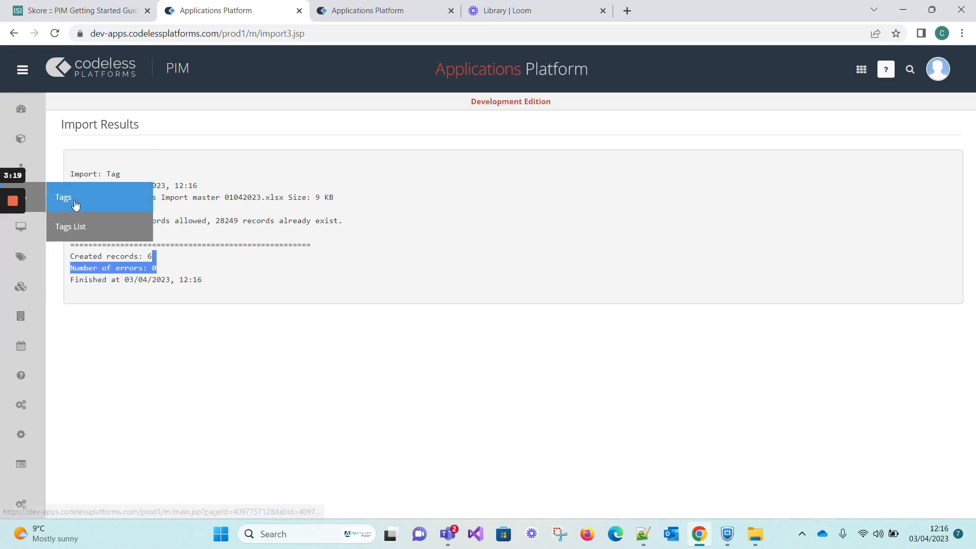
click(76, 227)
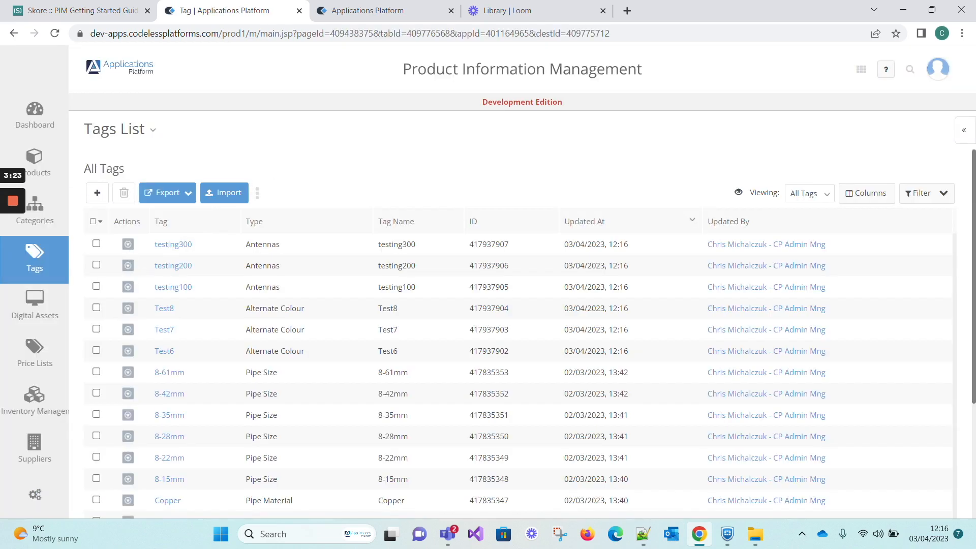
drag(210, 244, 417, 347)
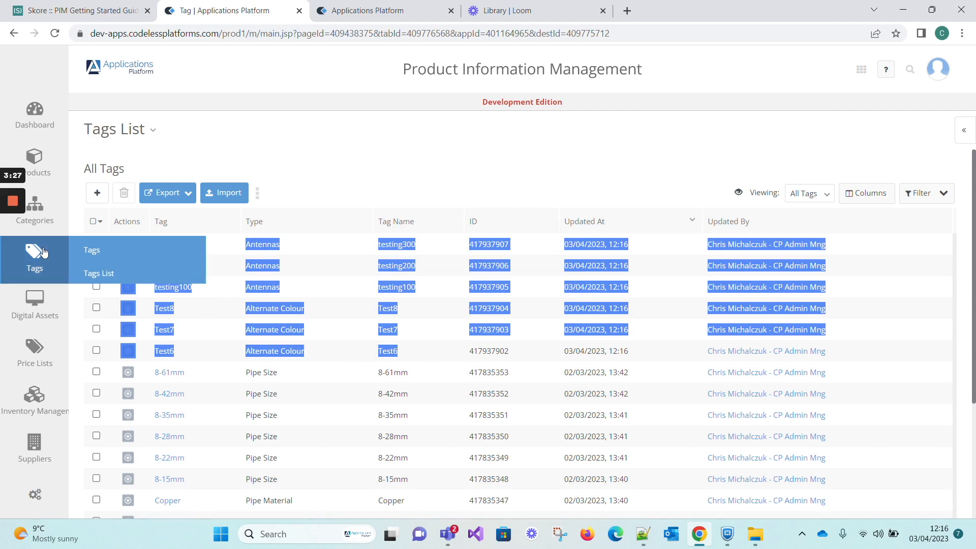
Open the Tags page and expand the Alternate Colour and Antennas buckets to check the imported tags in each.
mouse_move(47, 217)
mouse_move(43, 254)
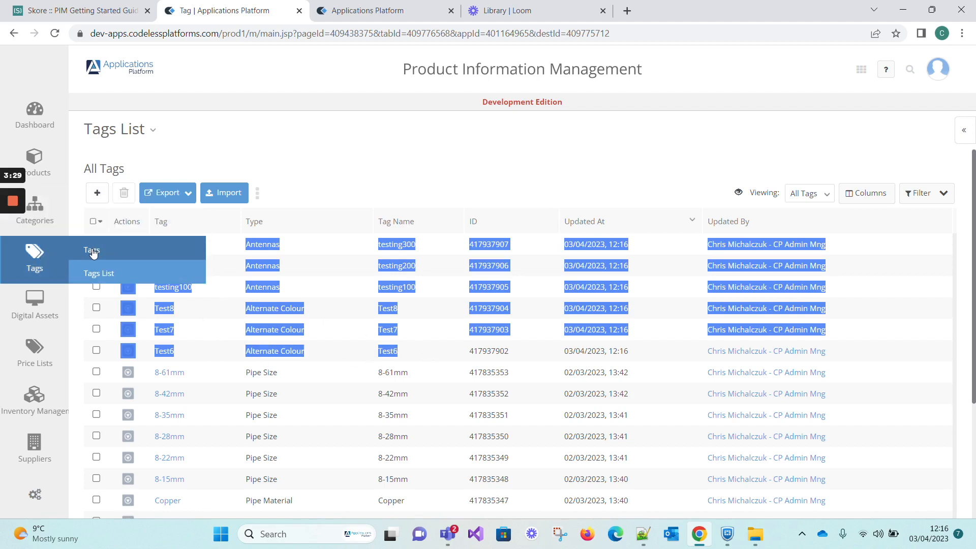
click(95, 277)
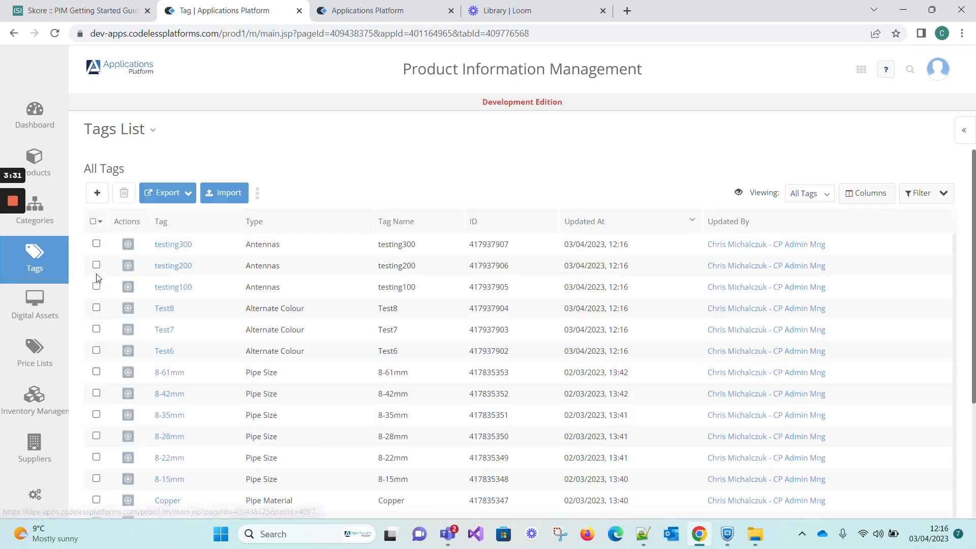
mouse_move(38, 259)
click(106, 251)
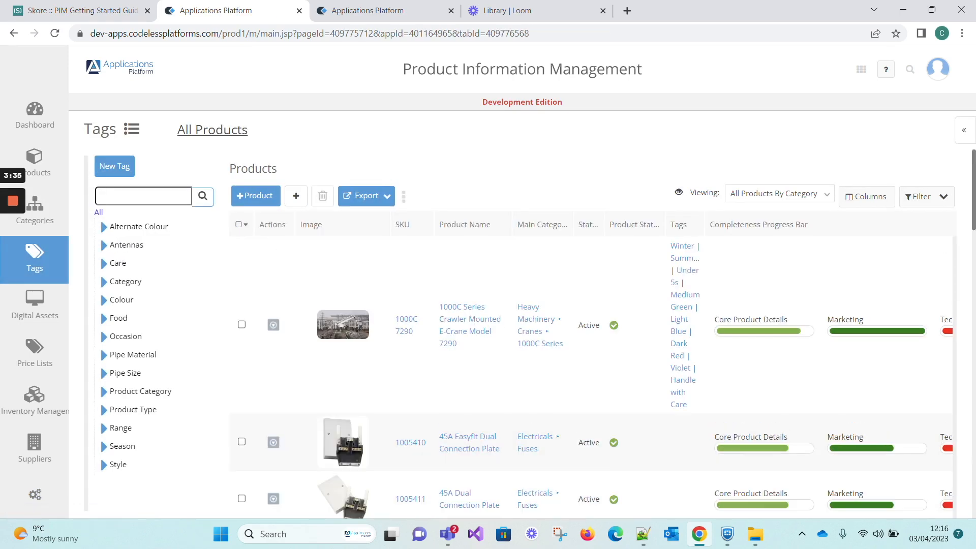
click(105, 228)
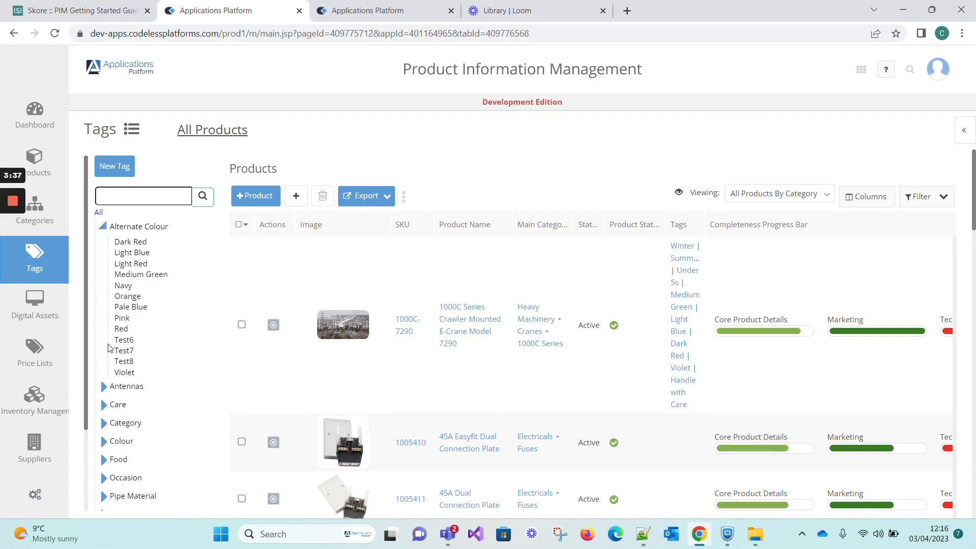
drag(113, 337, 145, 361)
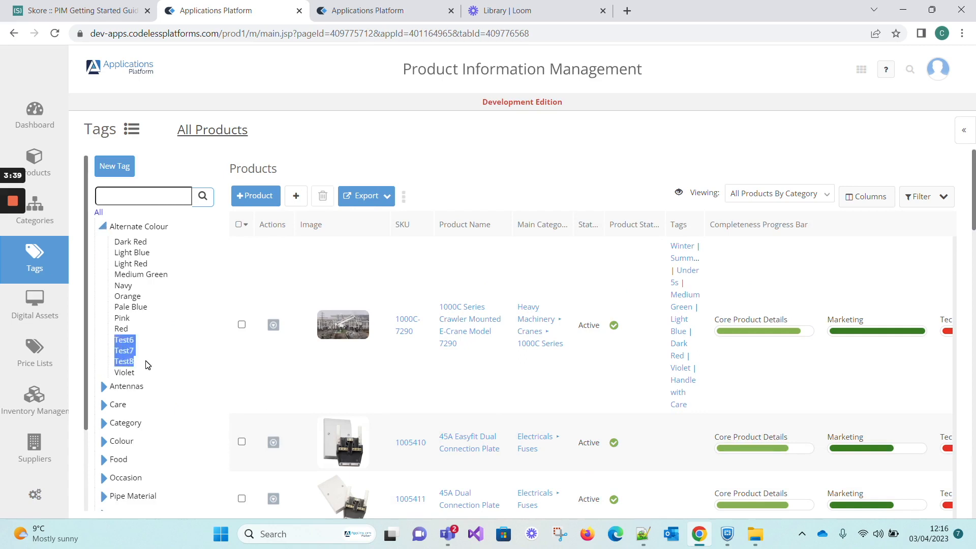
click(104, 387)
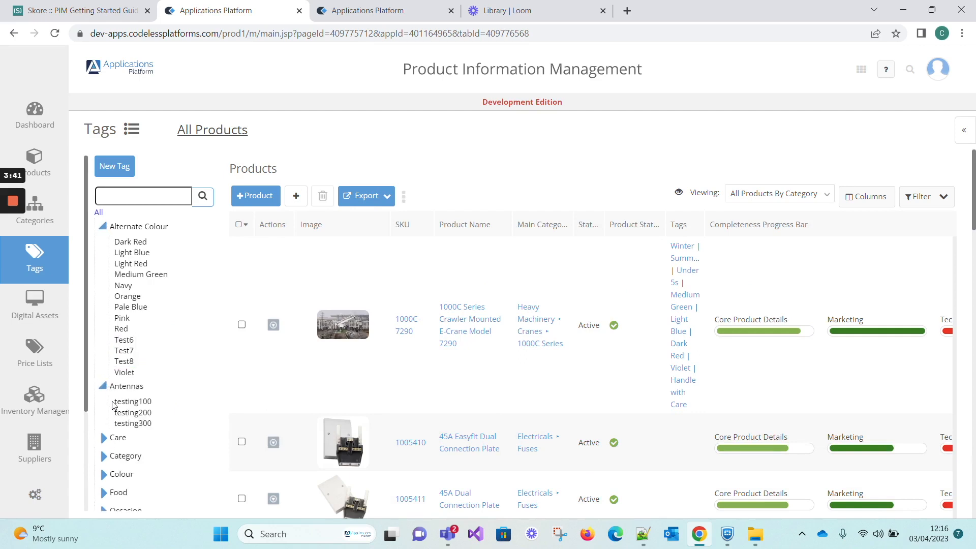
drag(115, 401, 157, 425)
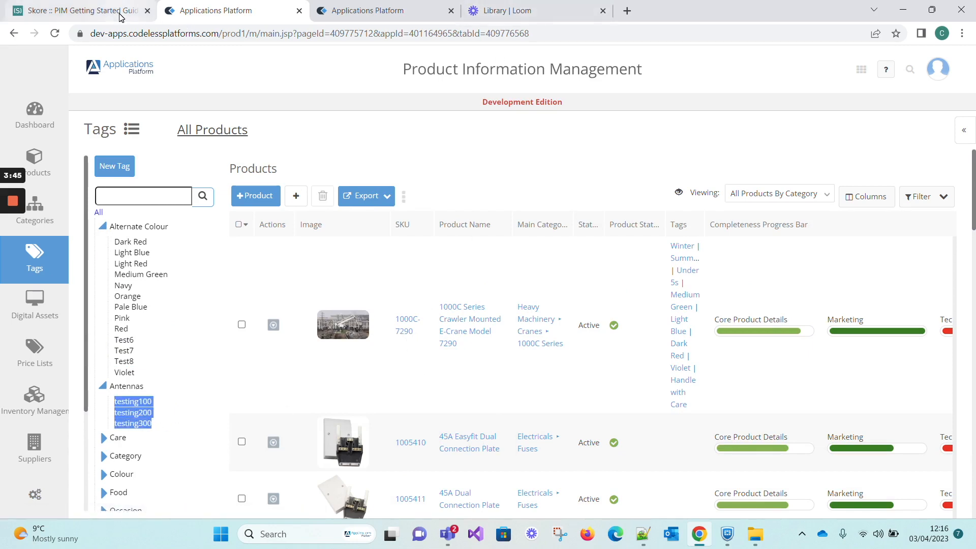
Switch to the Skore guide, review the Add Tags to Tag Buckets methods, and reopen the Import Tags to Tag List via a File process.
mouse_move(120, 17)
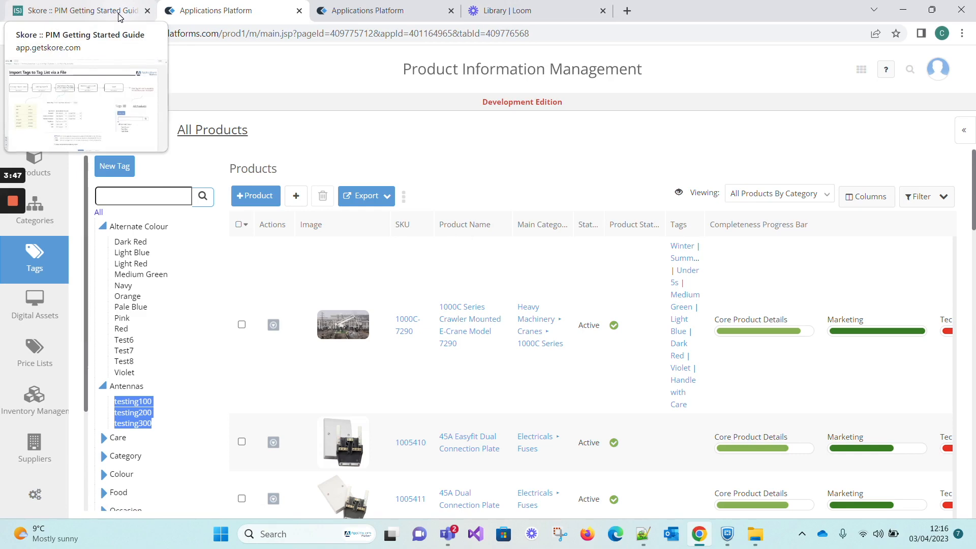
click(77, 11)
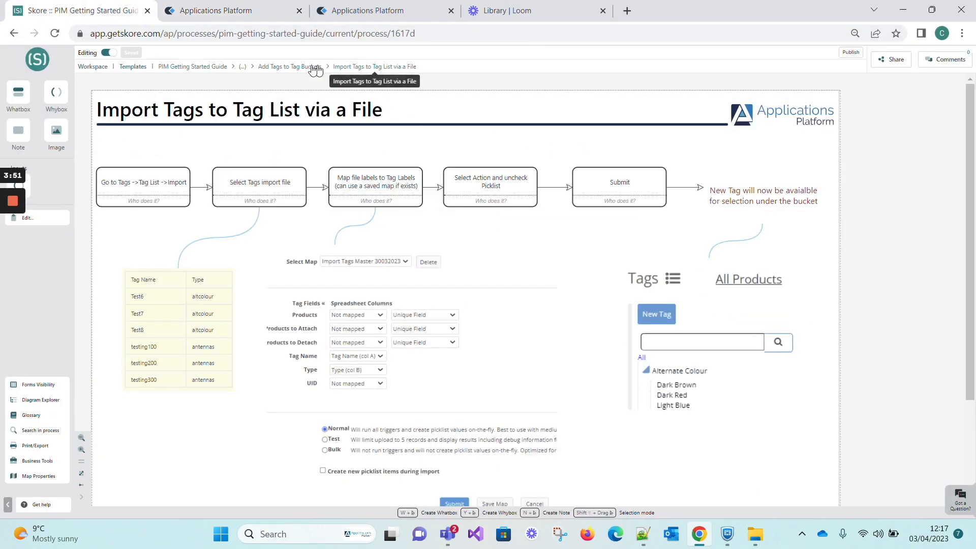
click(277, 67)
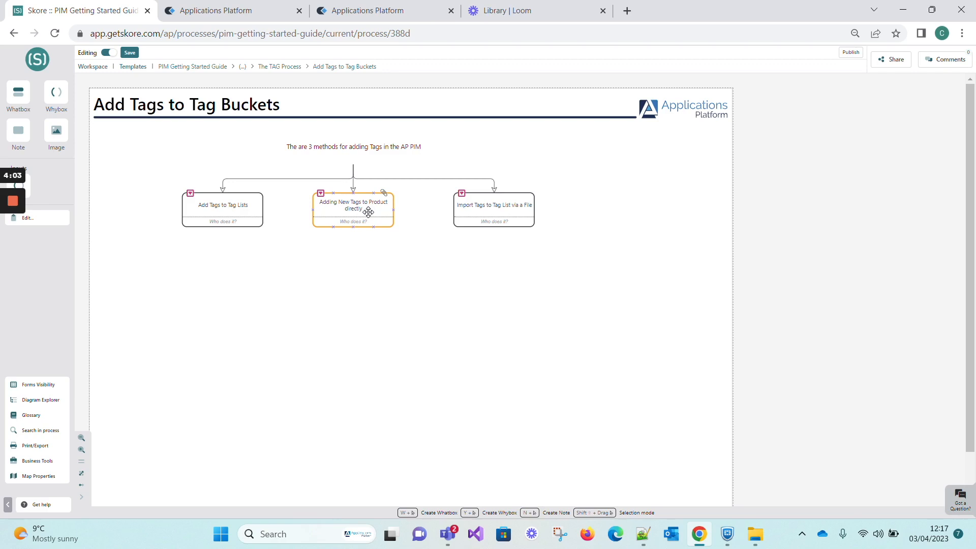
click(463, 198)
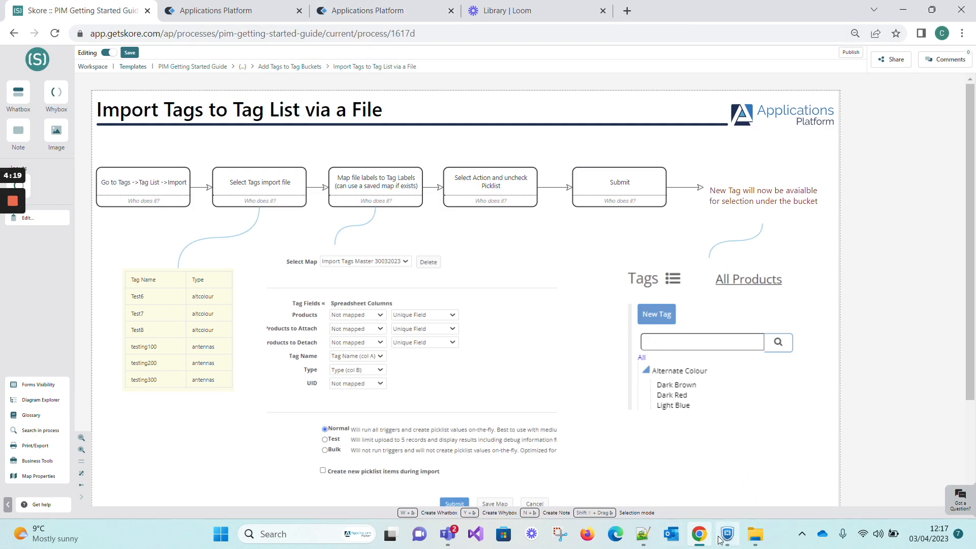
Switch to the Loom library to view the folder of tag videos.
mouse_move(702, 540)
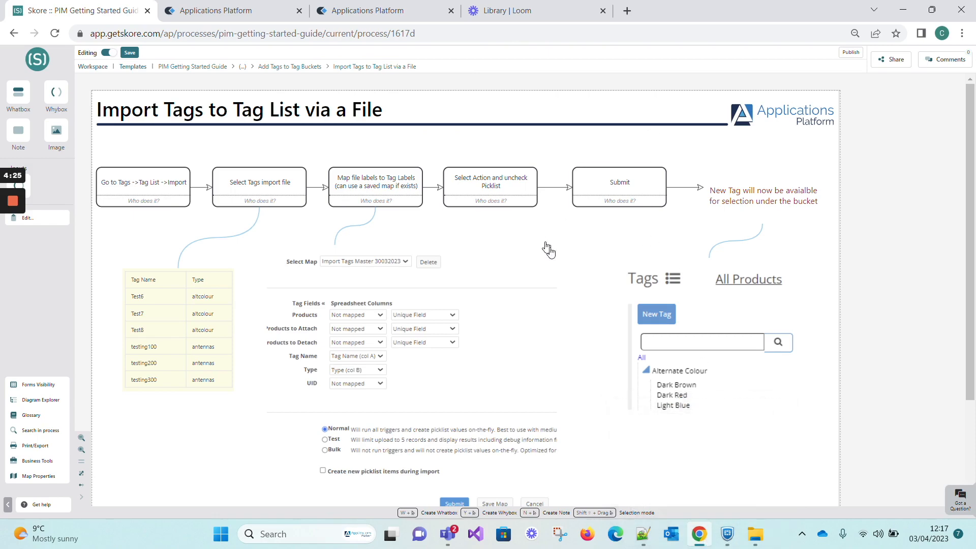
click(532, 16)
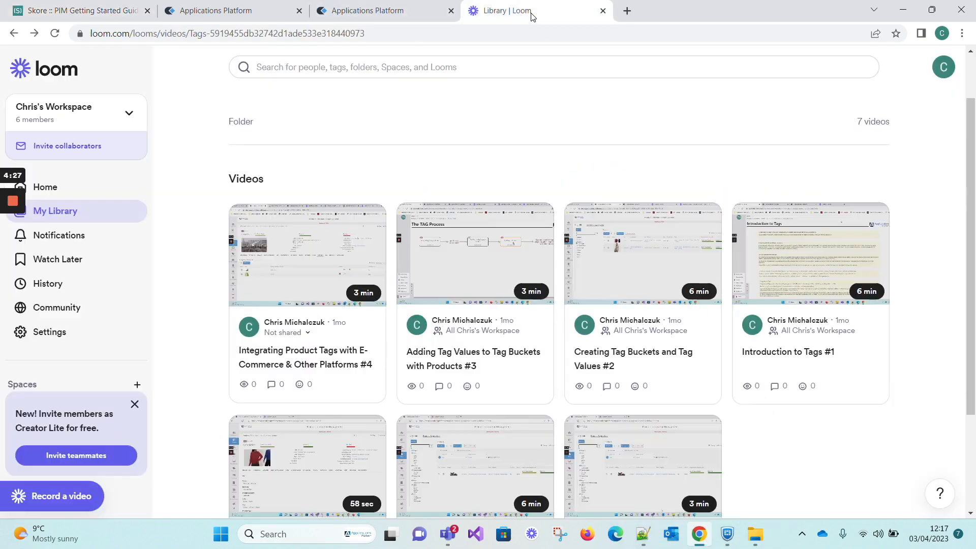